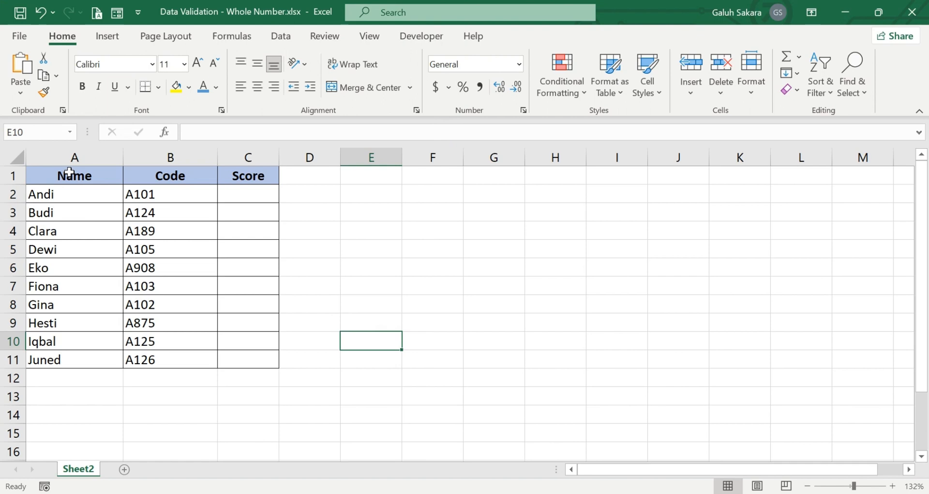
{"action": "left_click", "coordinate": [76, 174]}
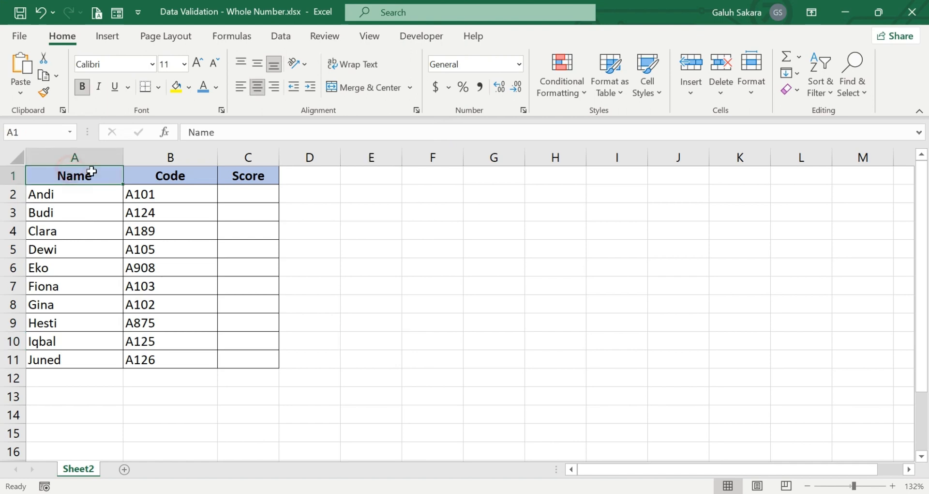
{"action": "left_click", "coordinate": [160, 170]}
{"action": "left_click", "coordinate": [248, 173]}
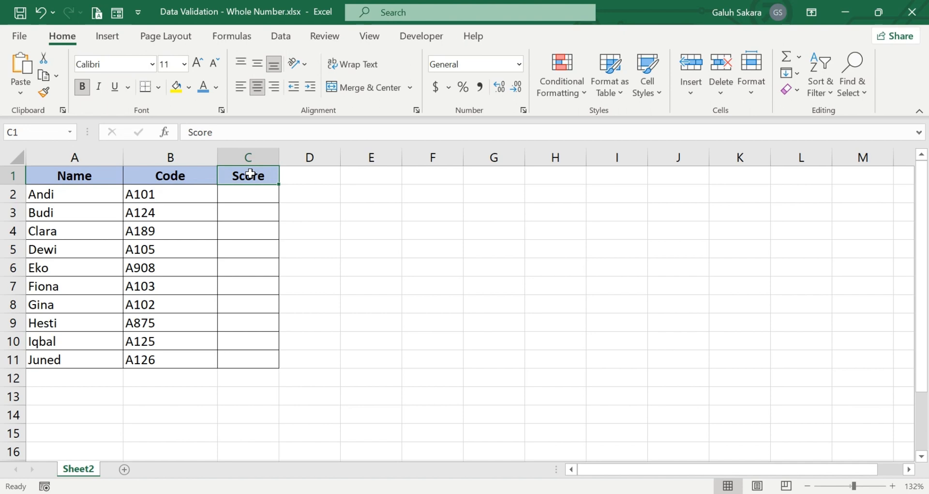
{"action": "left_click", "coordinate": [298, 274]}
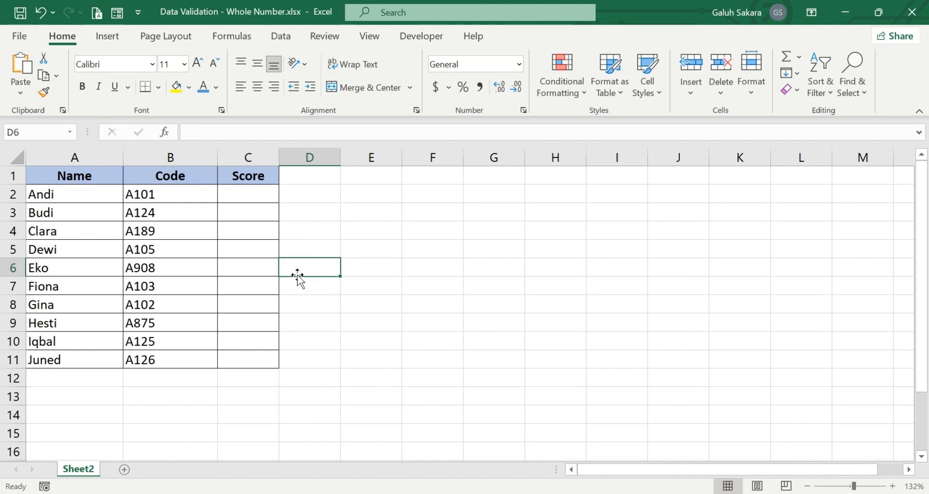
Enter a trial score of 50.6 in cell C2 and clear the cell again.
{"action": "left_click", "coordinate": [248, 196]}
{"action": "type", "text": "50.6"}
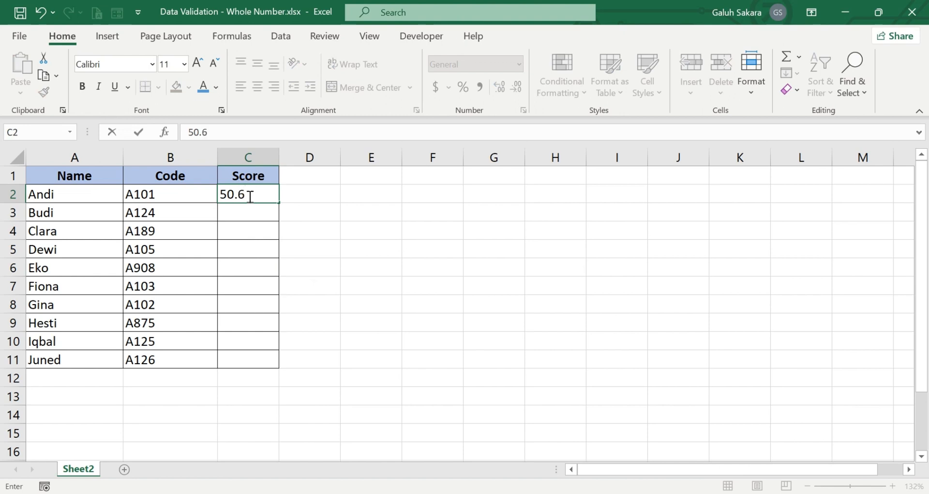
{"action": "key", "text": "Return"}
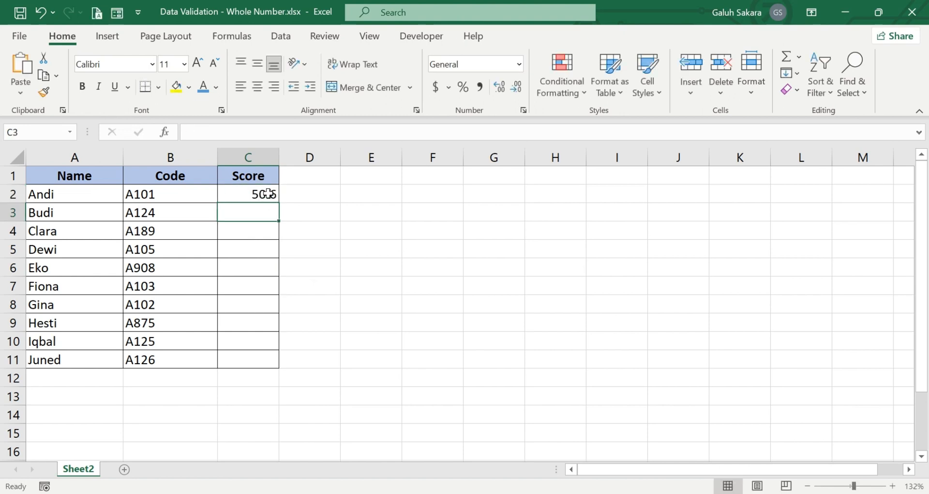
{"action": "left_click", "coordinate": [270, 191]}
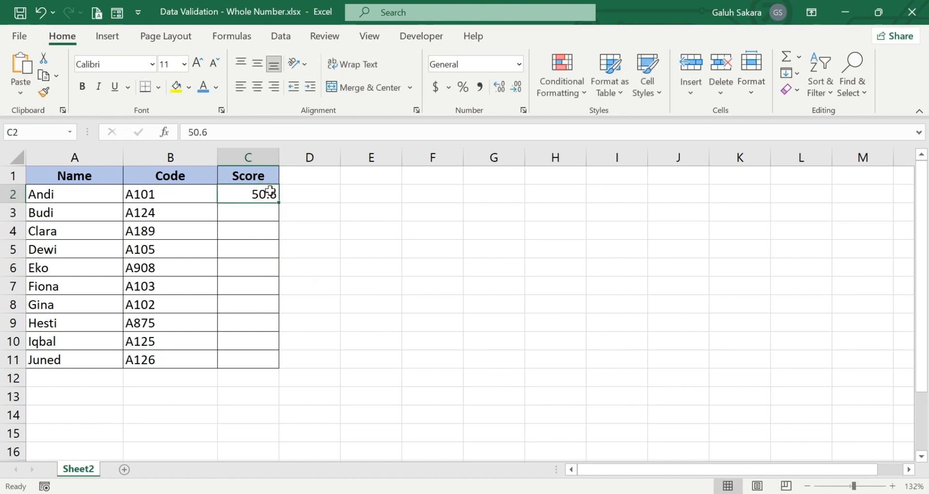
{"action": "key", "text": "BackSpace"}
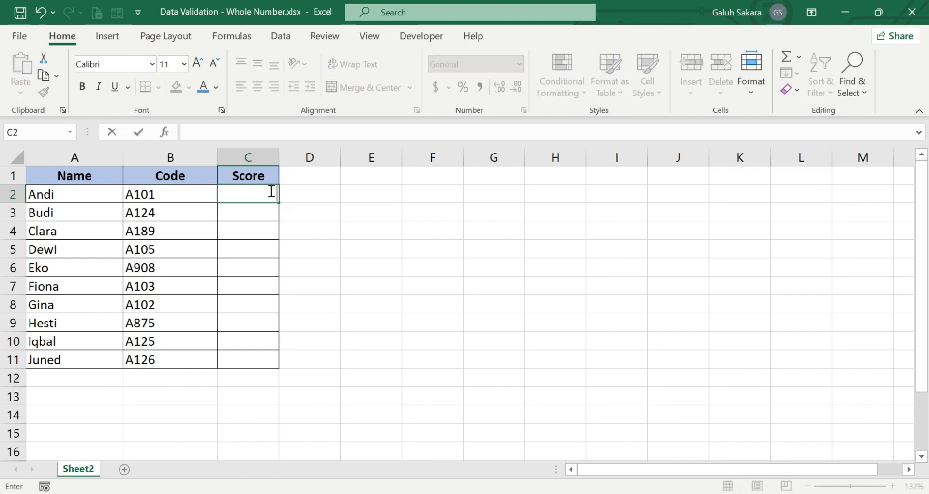
{"action": "left_click", "coordinate": [381, 249]}
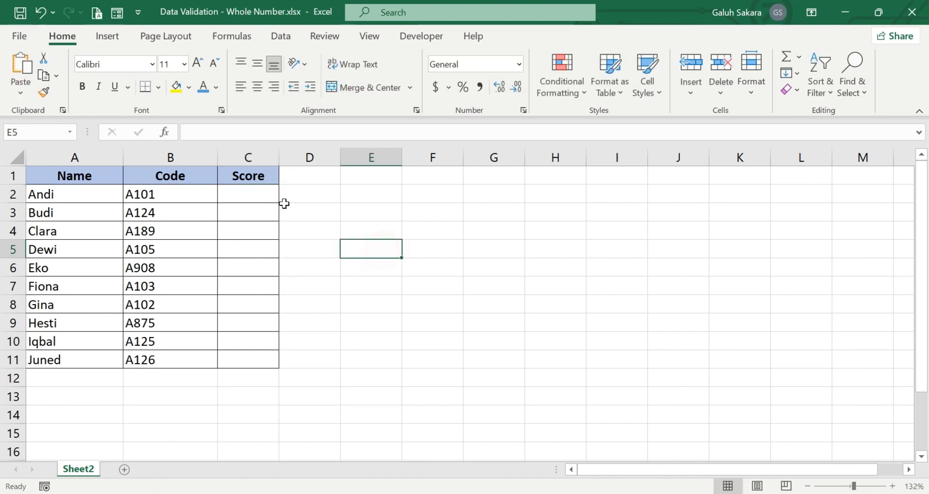
Set data validation on the empty Score cells C2:C11 to allow only whole numbers.
{"action": "left_click", "coordinate": [249, 197]}
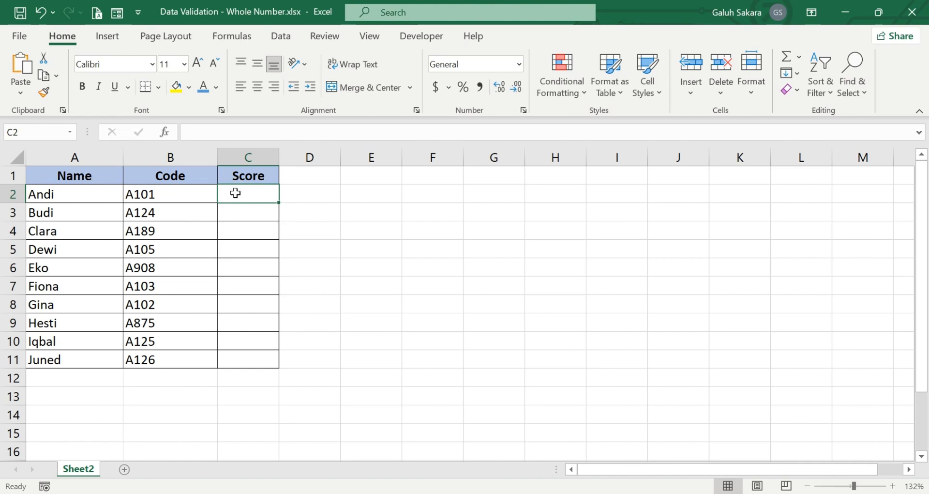
{"action": "left_click_drag", "start_coordinate": [235, 194], "coordinate": [238, 355]}
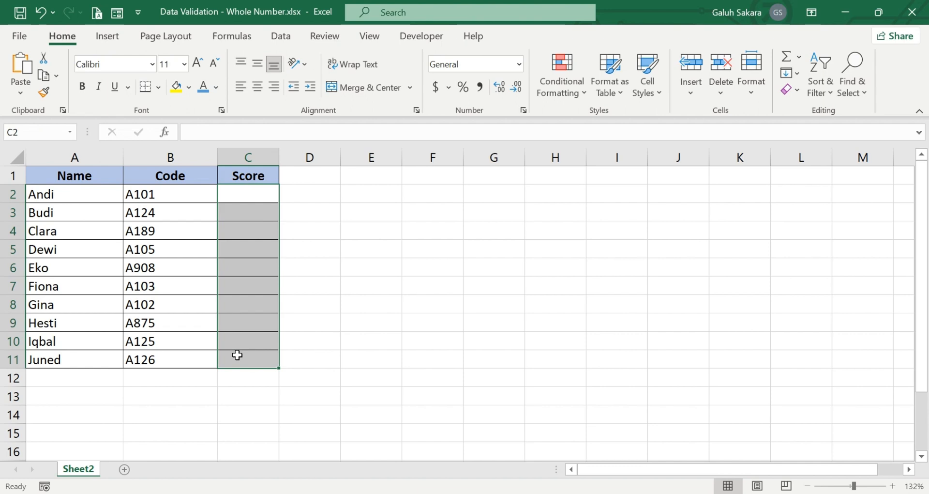
{"action": "left_click", "coordinate": [286, 38]}
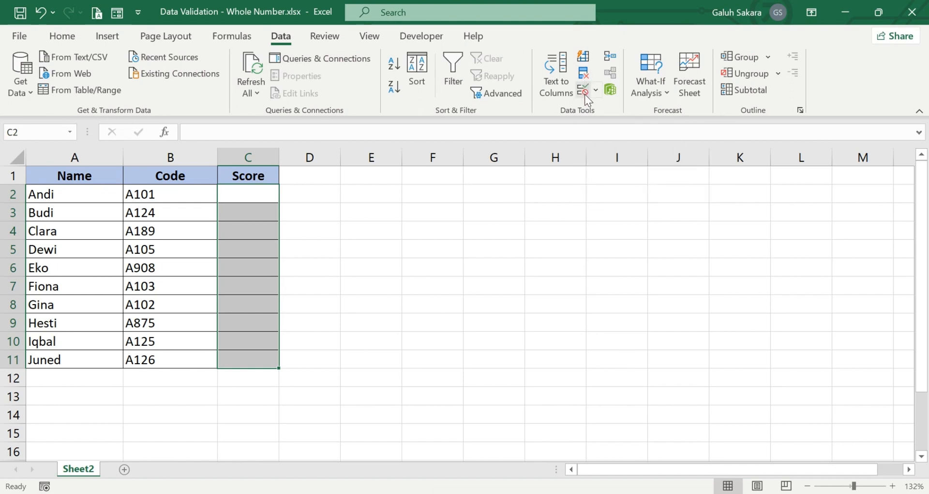
{"action": "left_click", "coordinate": [584, 94]}
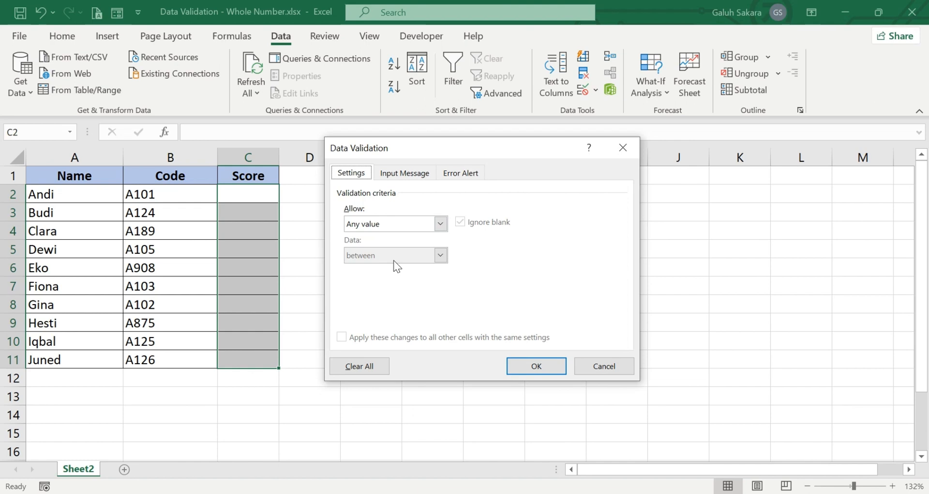
{"action": "left_click", "coordinate": [440, 223]}
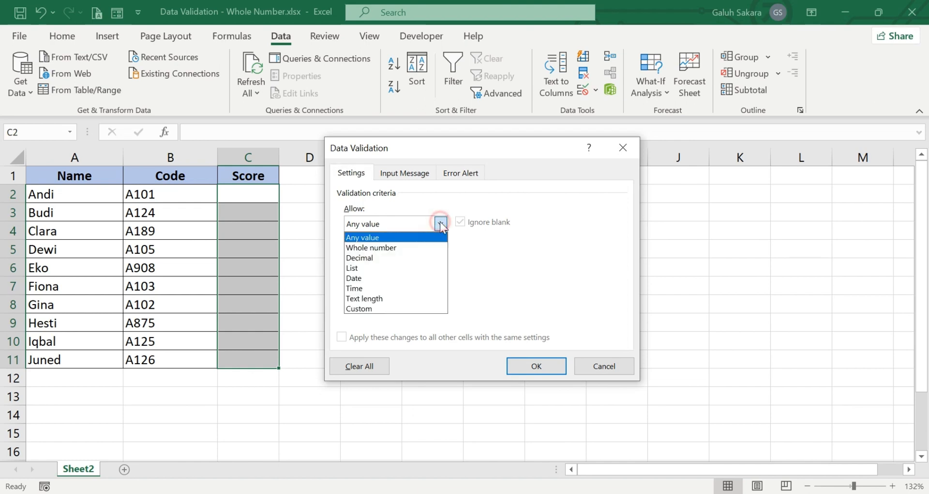
{"action": "left_click", "coordinate": [429, 249]}
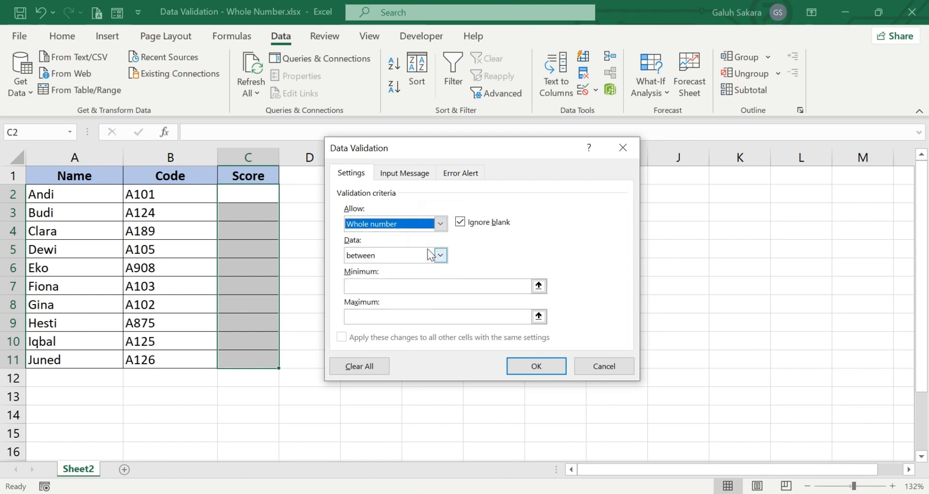
Restrict the whole-number criteria to values between a minimum of 0 and a maximum of 100.
{"action": "left_click", "coordinate": [438, 259]}
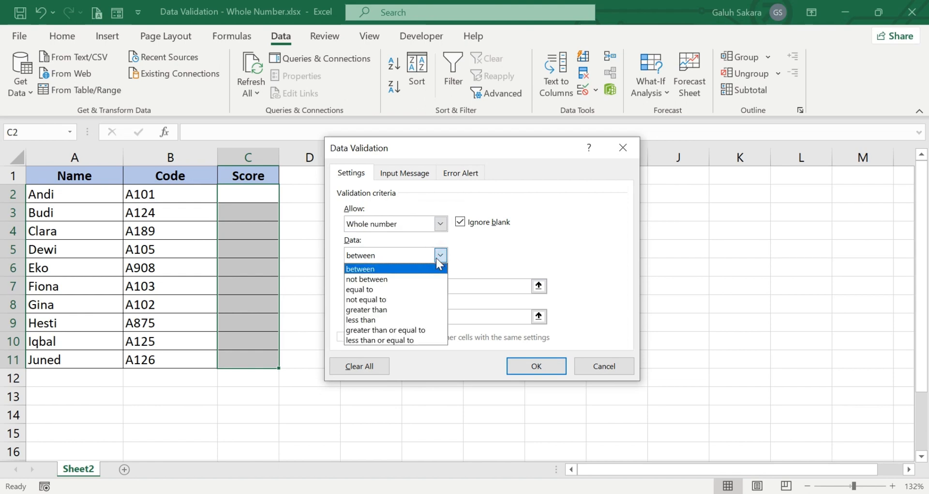
{"action": "left_click", "coordinate": [469, 251]}
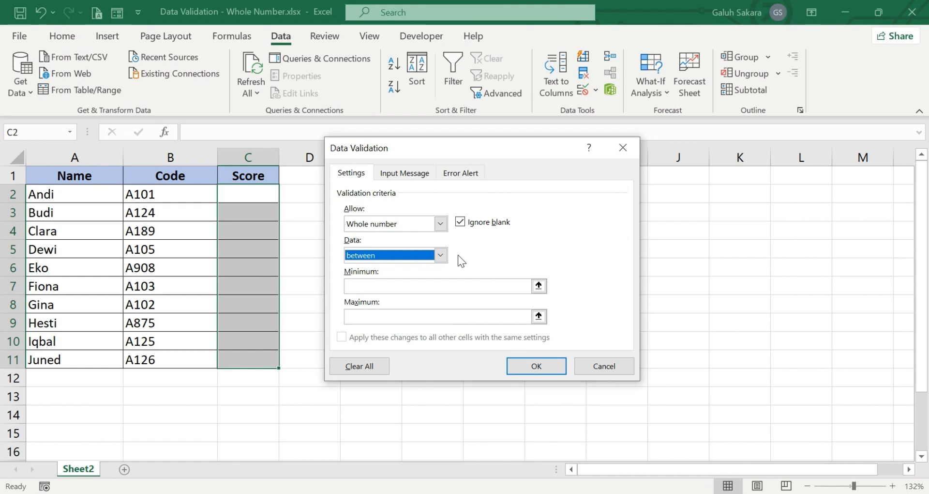
{"action": "left_click", "coordinate": [451, 289]}
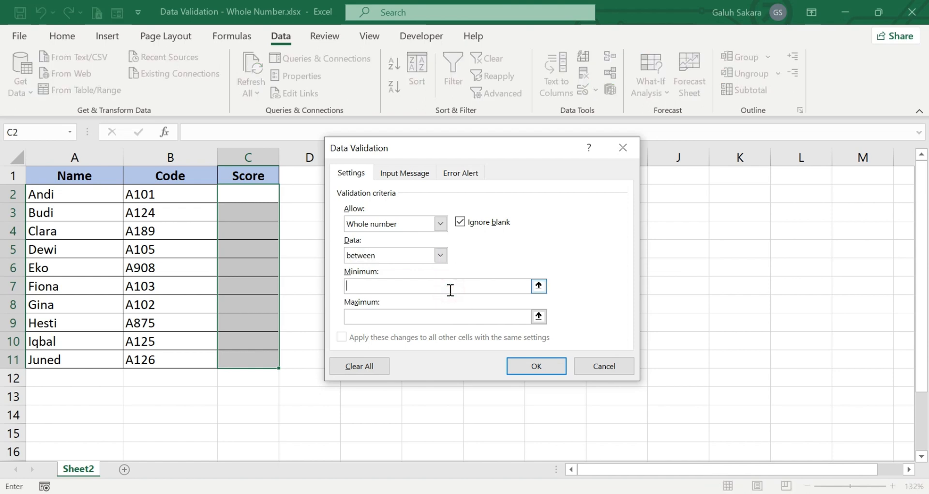
{"action": "type", "text": "0"}
{"action": "key", "text": "Tab"}
{"action": "type", "text": "100"}
Title the validation's Stop-style error alert "input data error must 0 sd 100".
{"action": "left_click", "coordinate": [390, 174]}
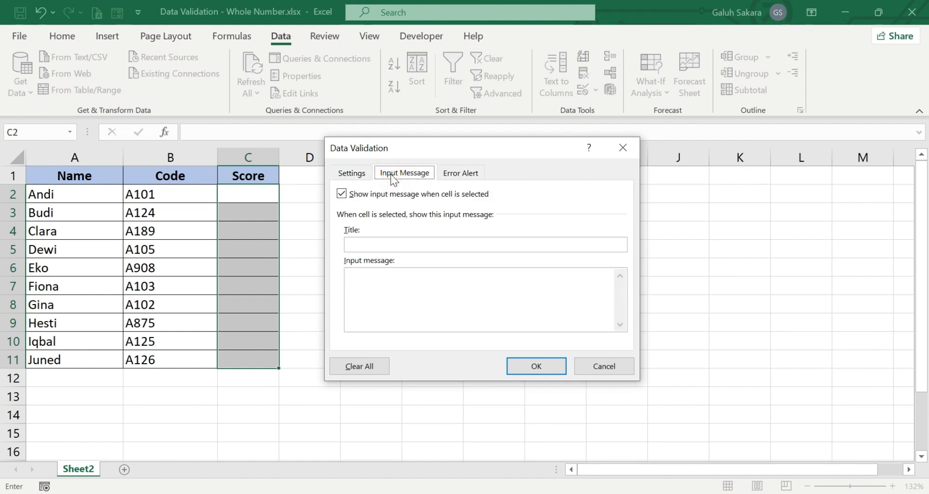
{"action": "left_click", "coordinate": [451, 172]}
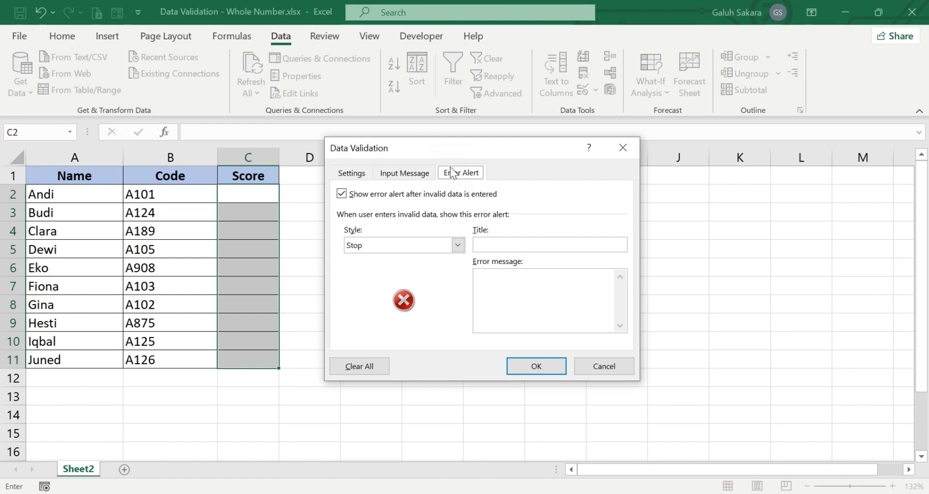
{"action": "left_click", "coordinate": [536, 245]}
{"action": "type", "text": "input data "}
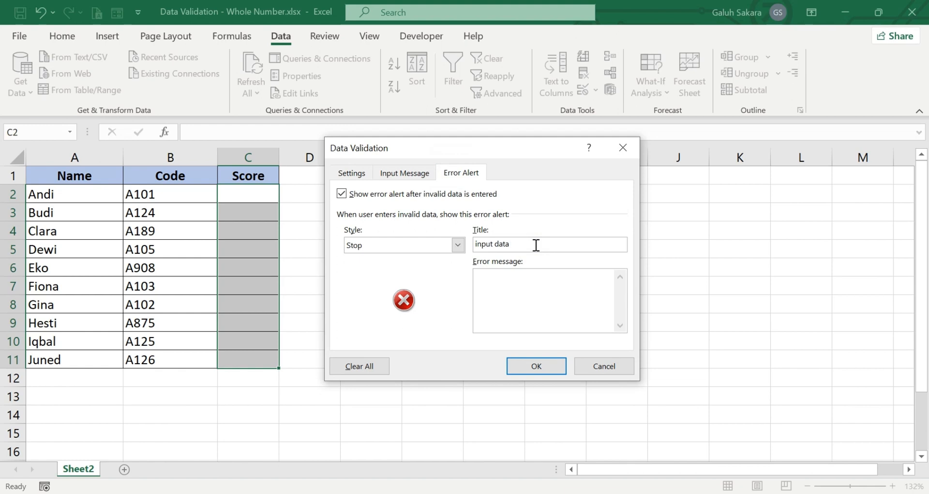
{"action": "type", "text": "error must  sd 100"}
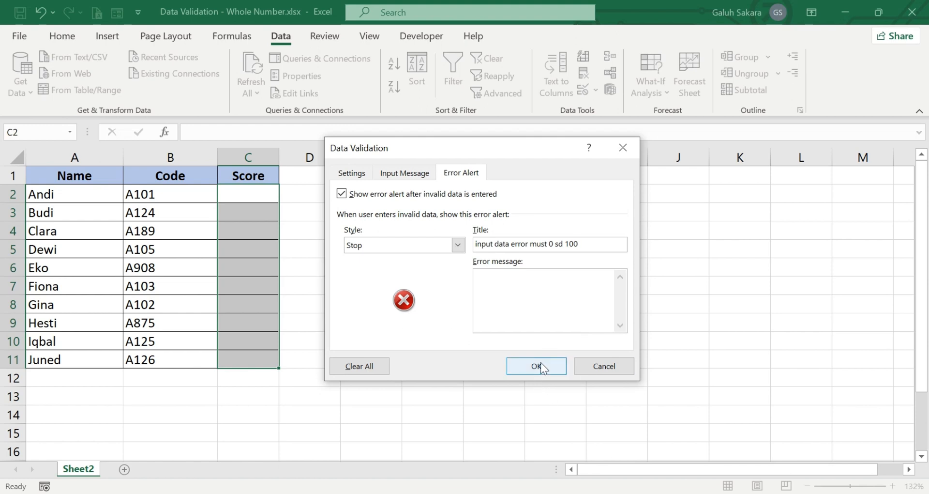
Shorten the error alert title to "input data must 0 sd 100" and apply the validation rule.
{"action": "left_click", "coordinate": [547, 245]}
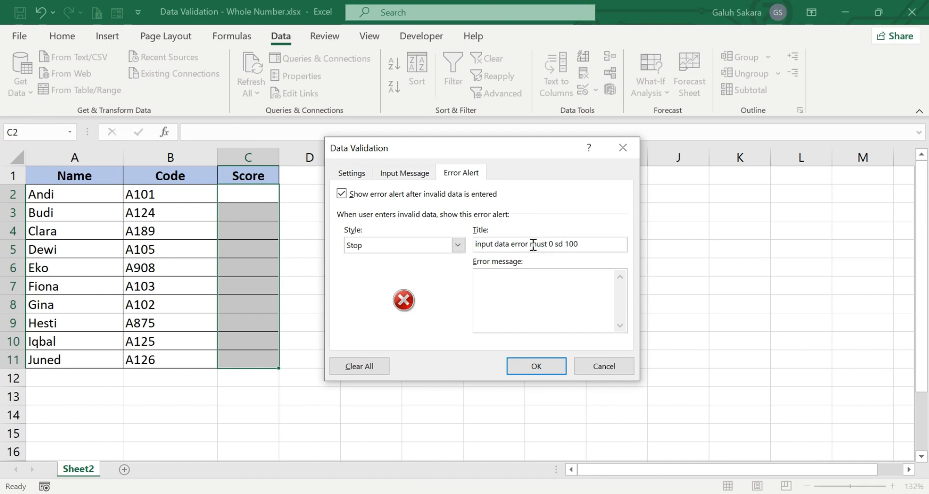
{"action": "left_click", "coordinate": [533, 244]}
{"action": "key", "text": "BackSpace"}
{"action": "key", "text": "BackSpace"}
{"action": "key", "text": "BackSpace"}
{"action": "key", "text": "BackSpace"}
{"action": "key", "text": "BackSpace"}
{"action": "key", "text": "BackSpace"}
{"action": "left_click", "coordinate": [549, 368]}
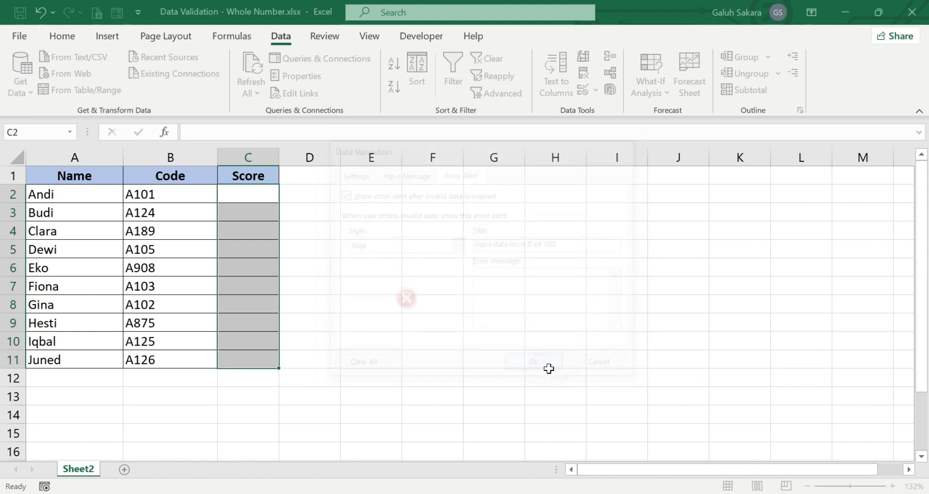
Enter a score of 85 in cell C2.
{"action": "left_click", "coordinate": [263, 191]}
{"action": "type", "text": "85"}
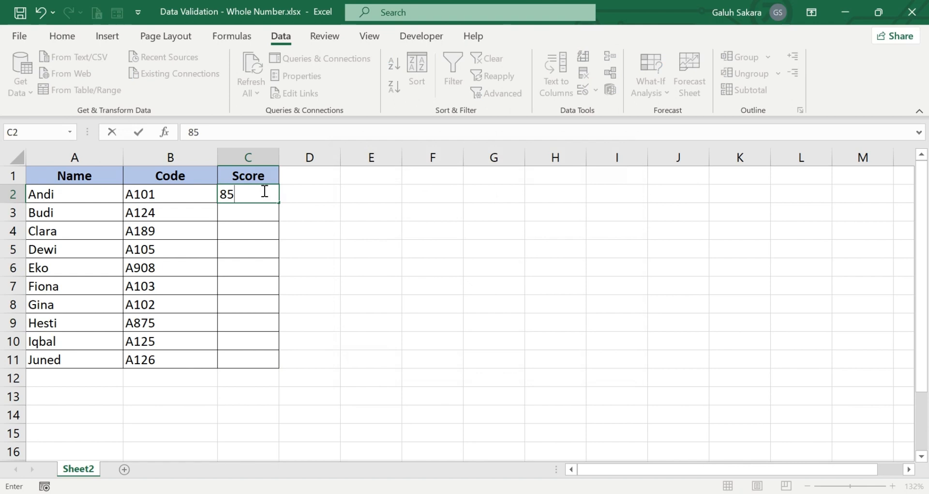
{"action": "key", "text": "Return"}
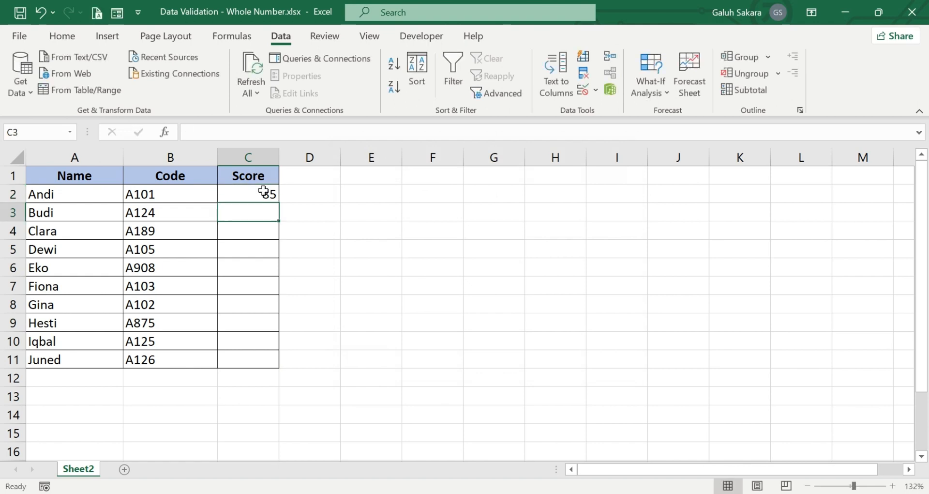
Test the validation in cell C3 with the decimal score 56.7, then retry with 89.
{"action": "type", "text": "56.7"}
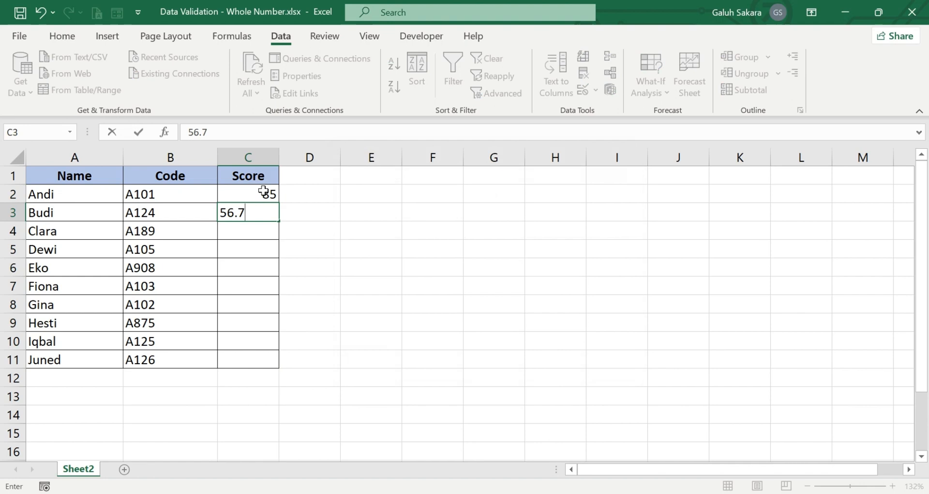
{"action": "key", "text": "Return"}
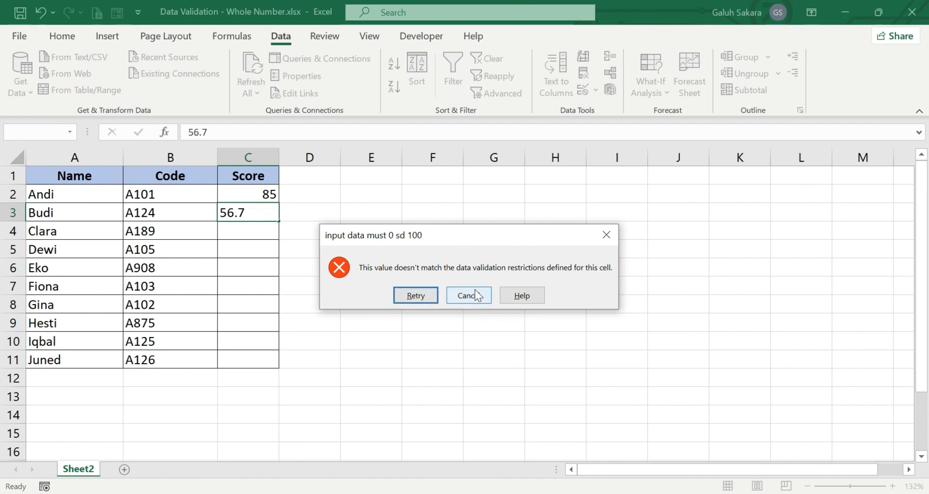
{"action": "left_click", "coordinate": [427, 292]}
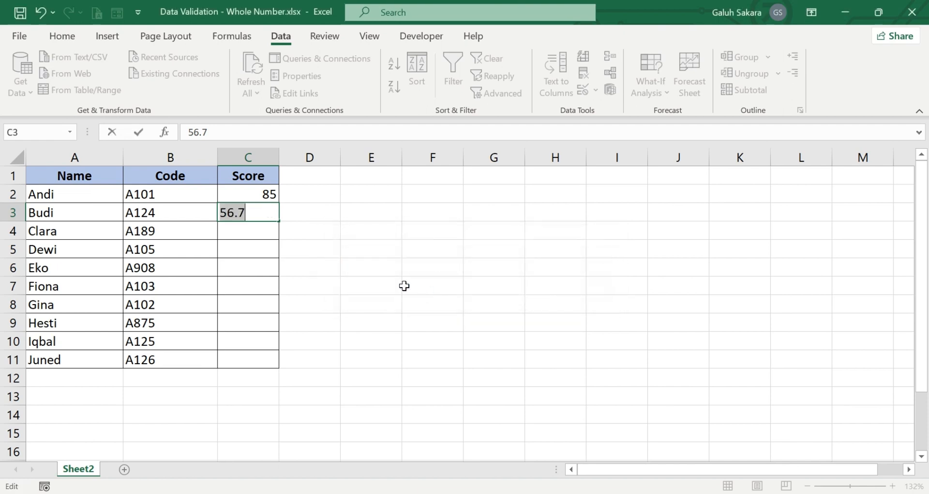
{"action": "type", "text": "89"}
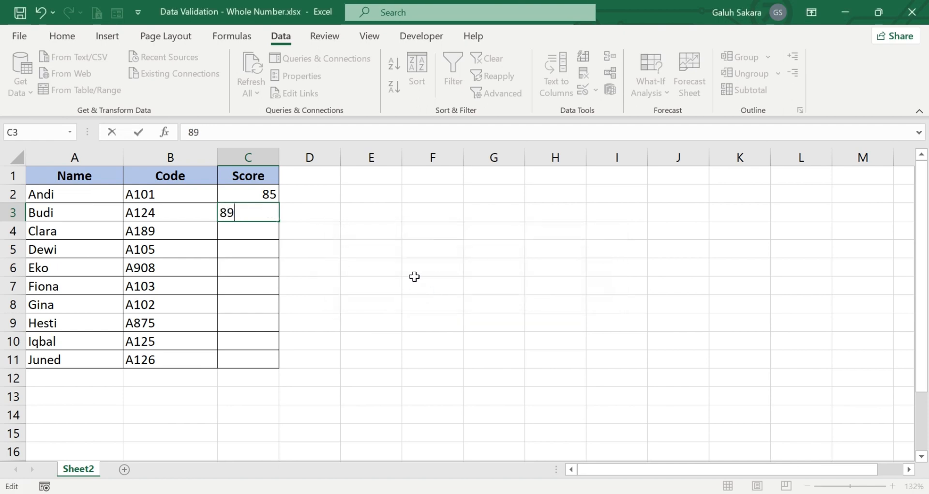
{"action": "key", "text": "Return"}
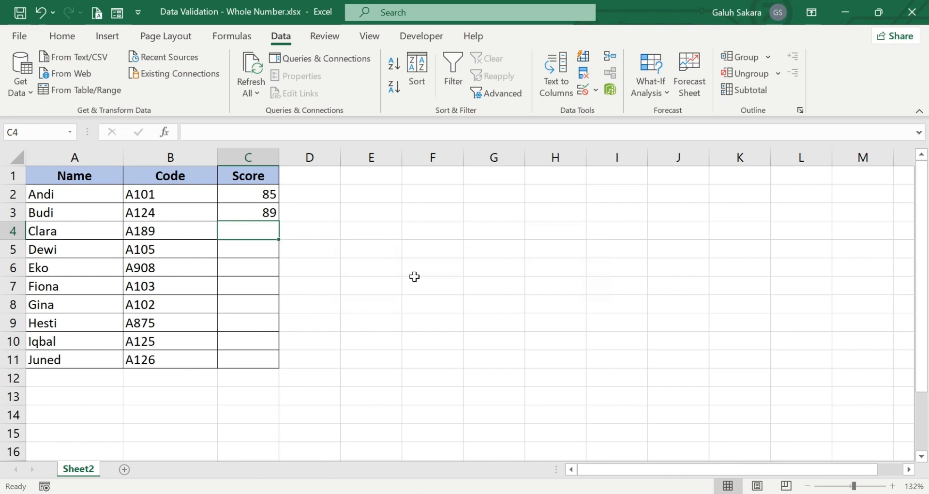
Try to enter an out-of-range score of 102 in cell C4 and dismiss the error alert.
{"action": "type", "text": "102"}
{"action": "key", "text": "Return"}
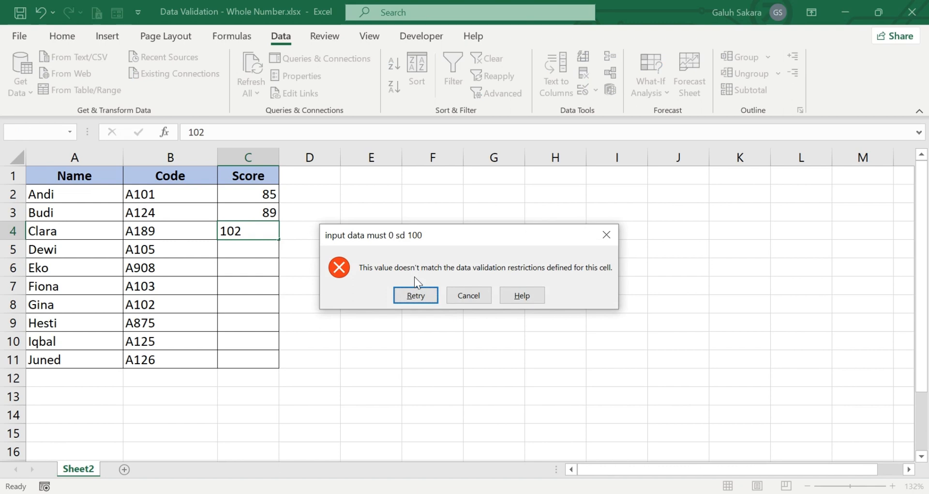
{"action": "left_click", "coordinate": [606, 235]}
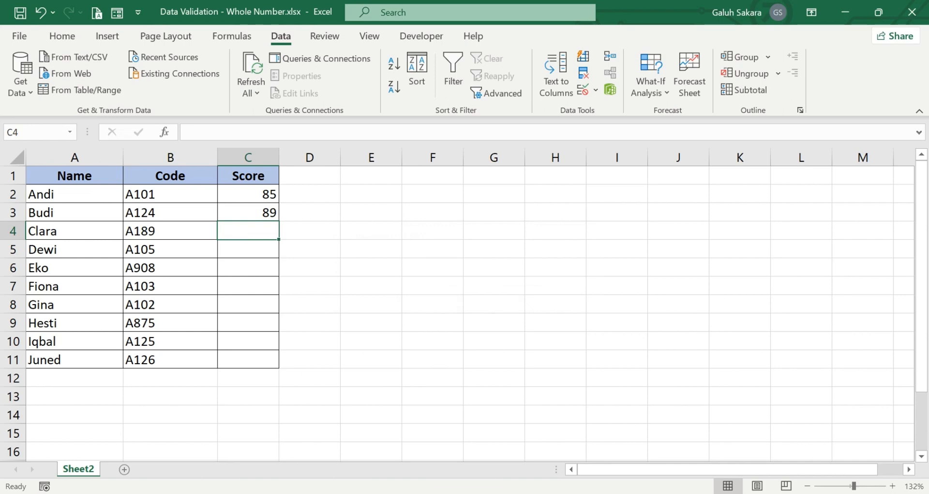
{"action": "key", "text": "alt+Tab"}
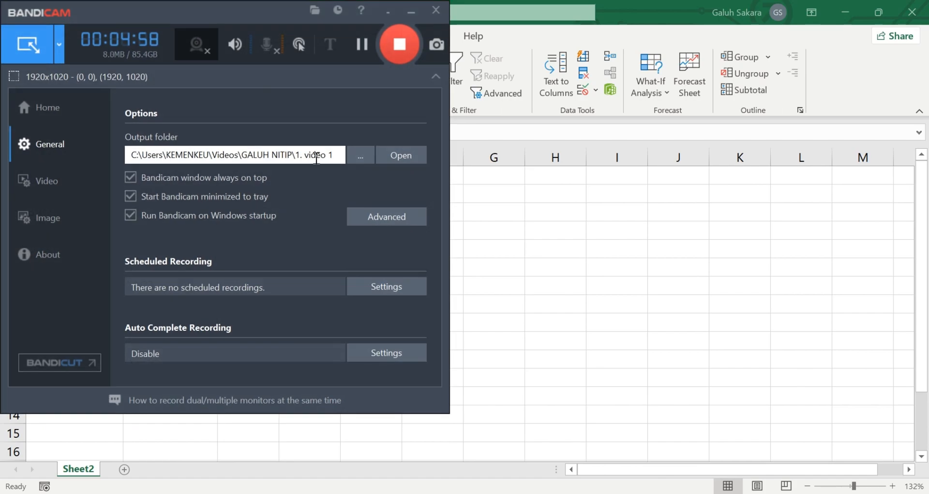
{"action": "left_click", "coordinate": [391, 41]}
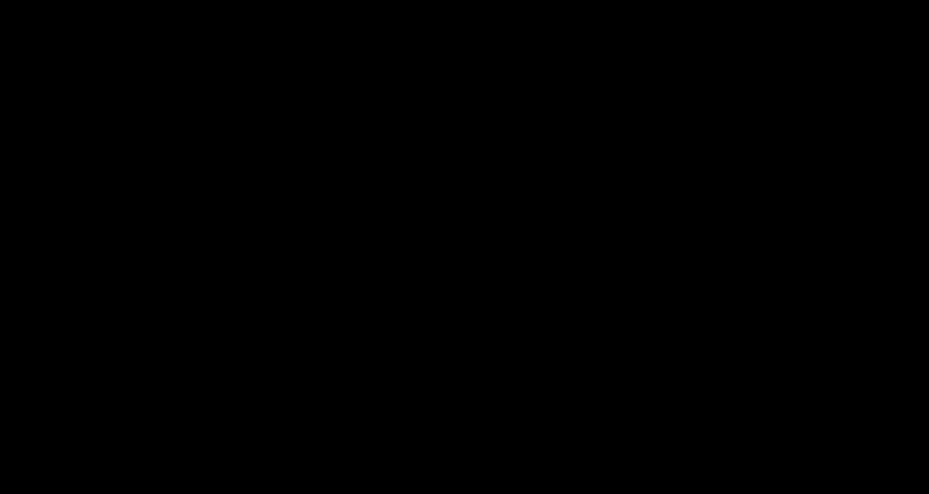